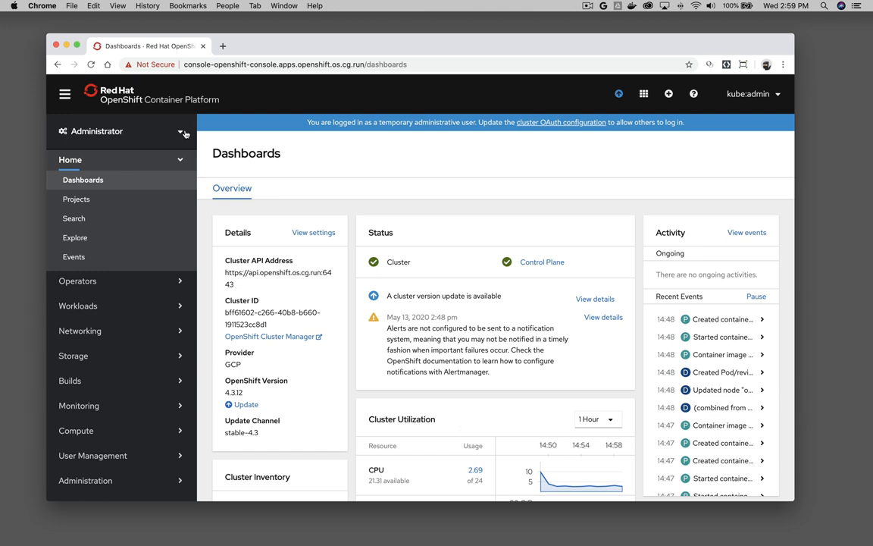
Switch the console to the Developer perspective, back to Administrator, and again to Developer
click(177, 135)
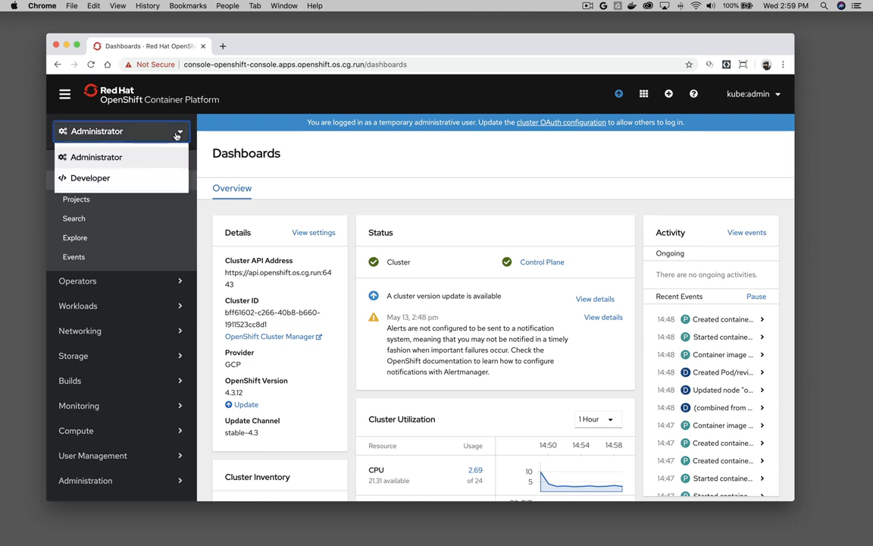
click(152, 182)
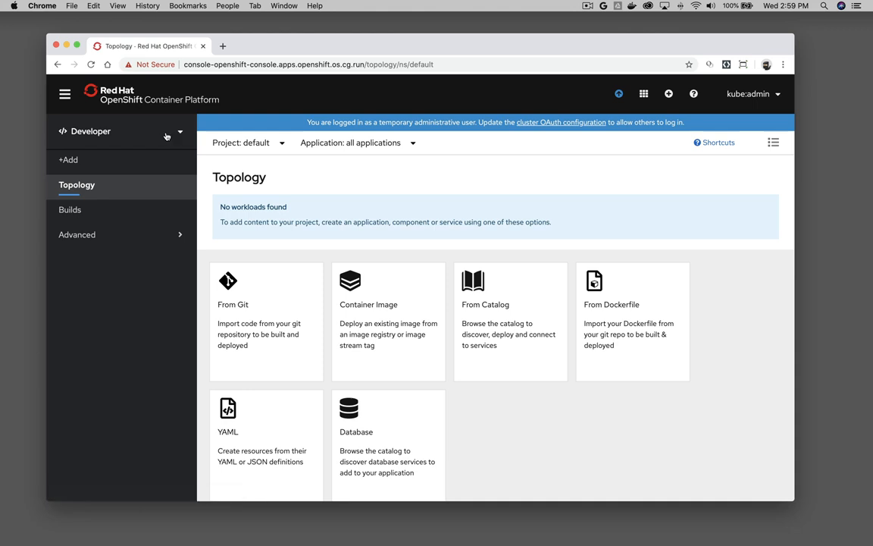
click(156, 131)
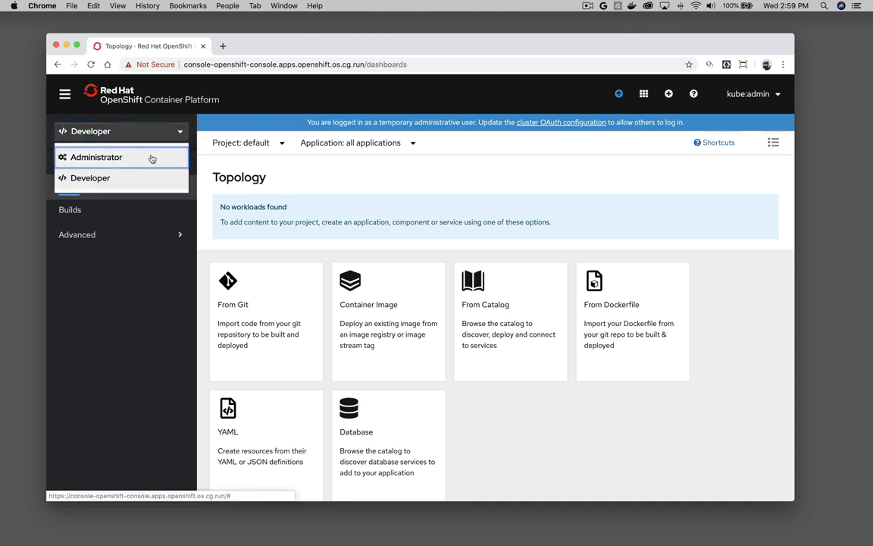
click(151, 158)
click(161, 140)
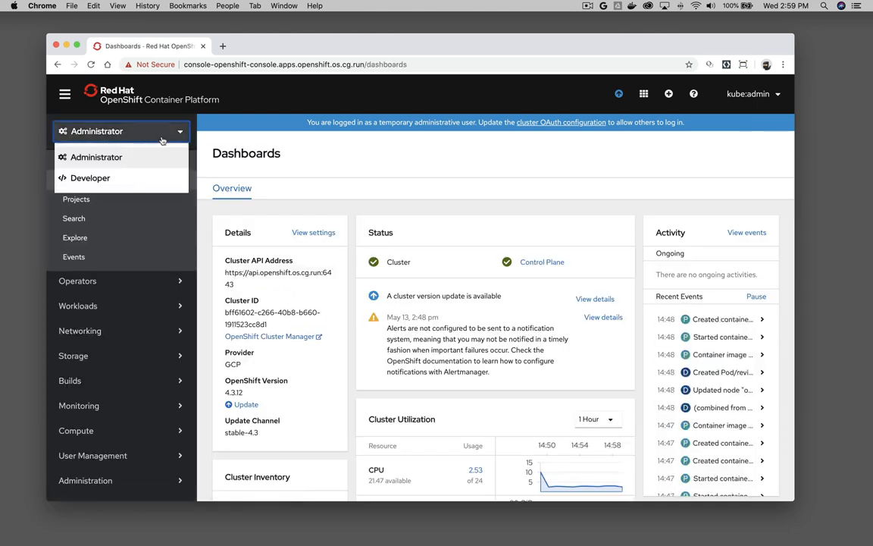
click(134, 182)
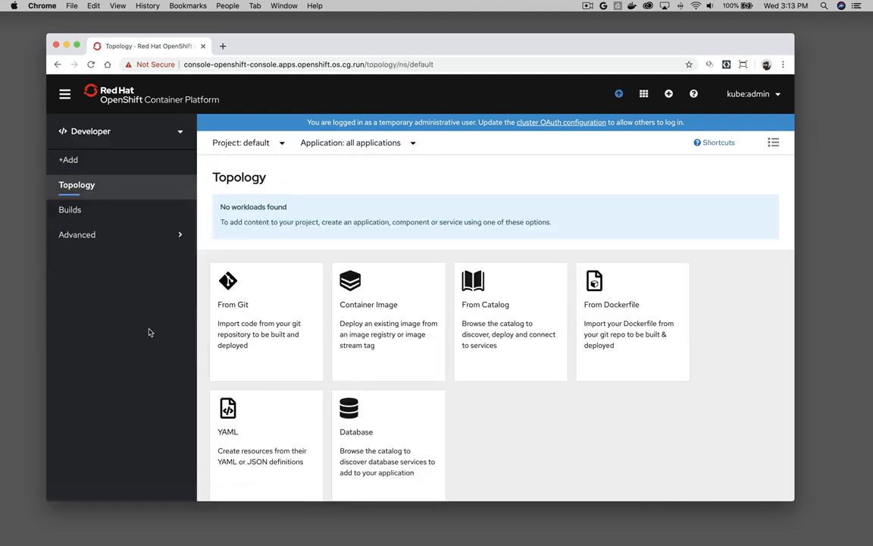
Start an import from Git and set the repository URL to the saved golang-app1 GitHub repository
click(256, 341)
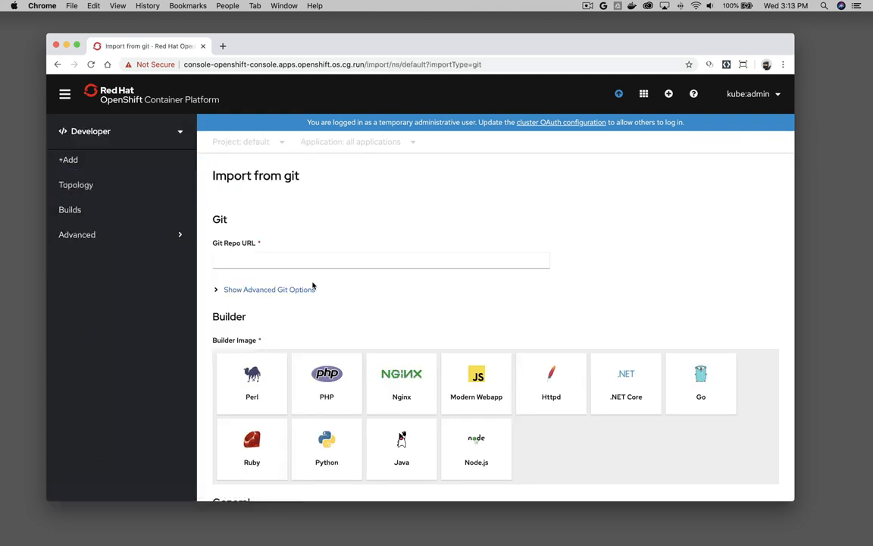
click(351, 261)
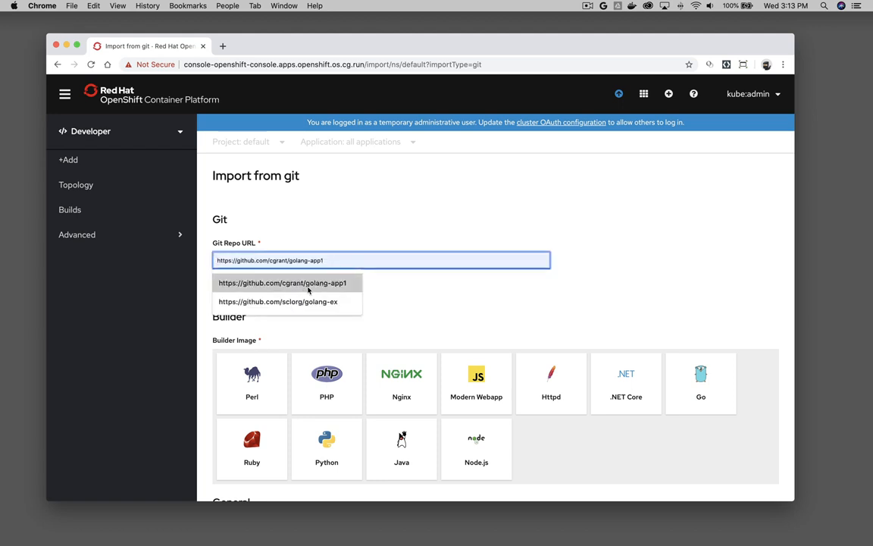
click(308, 284)
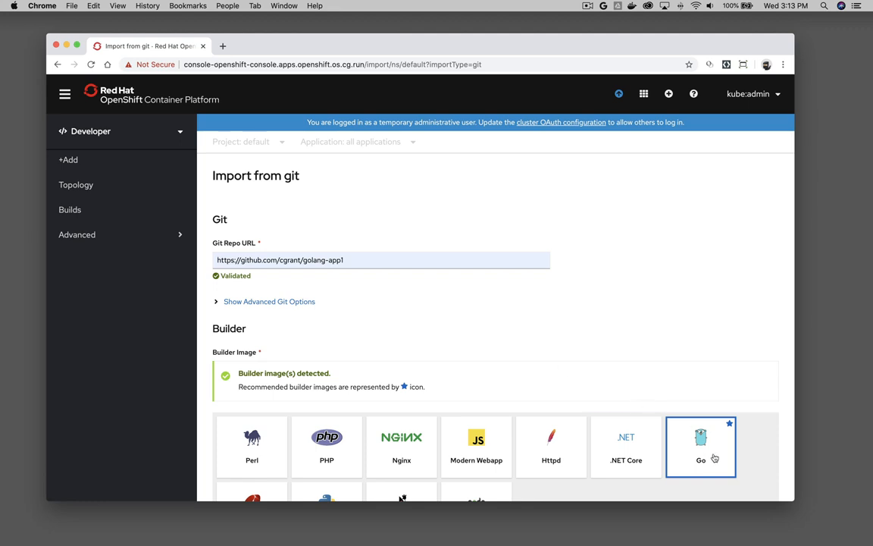
Create golang-app-1 in the golang-app-1-app application with the Go 1.11.5 builder, a Deployment resource and a public route
scroll(713, 458, down, 3)
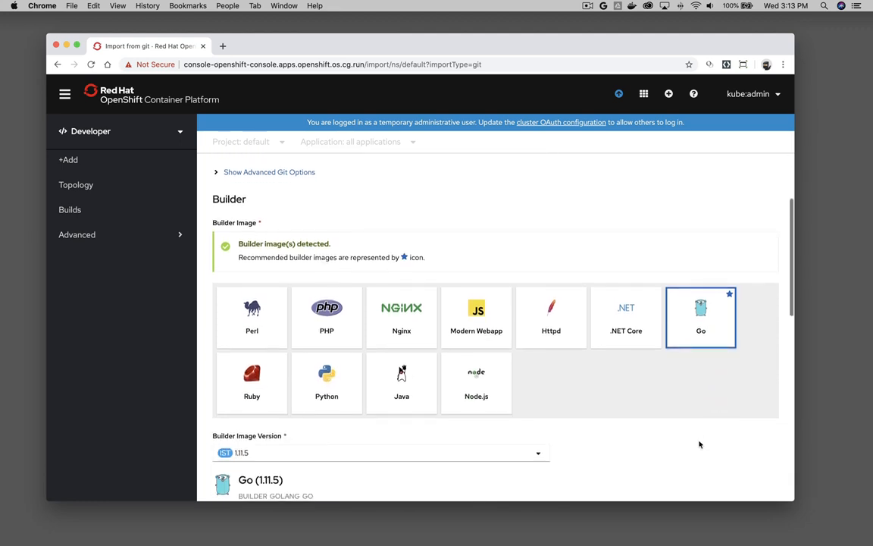
scroll(700, 445, down, 5)
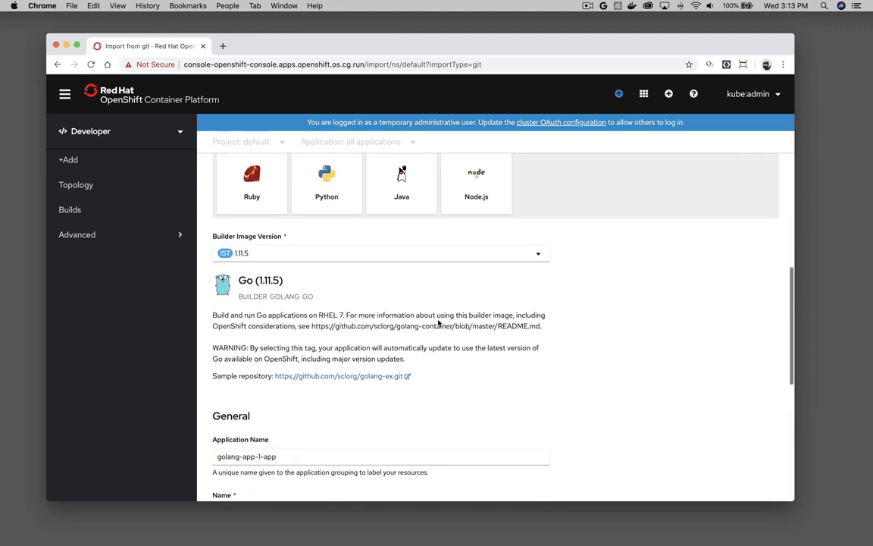
scroll(530, 314, down, 6)
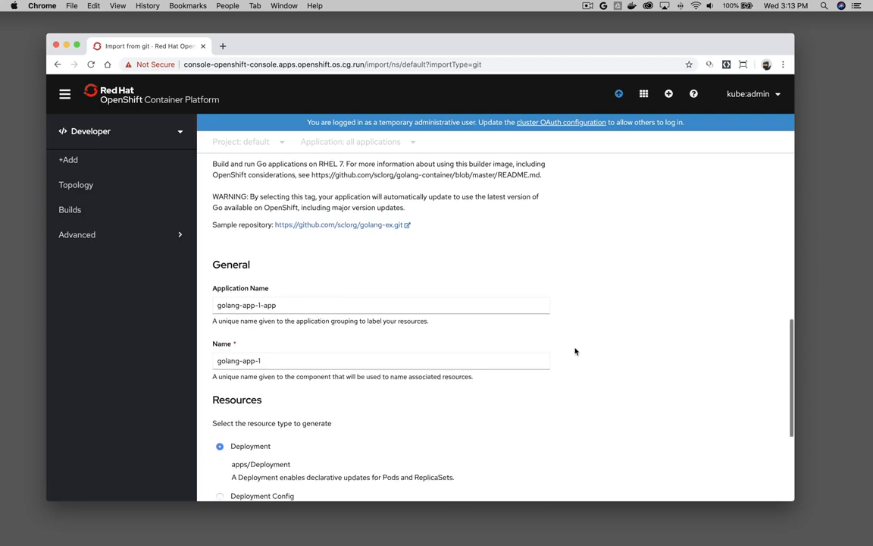
scroll(586, 363, down, 3)
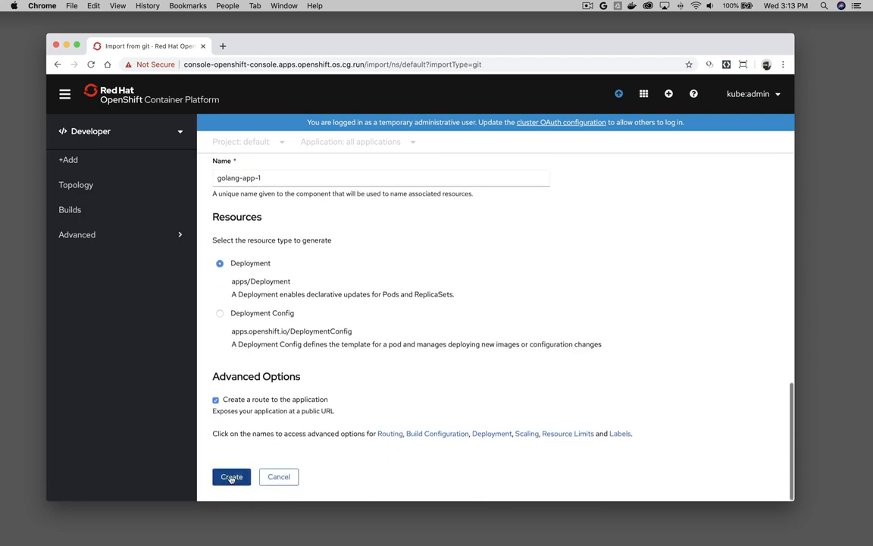
click(231, 476)
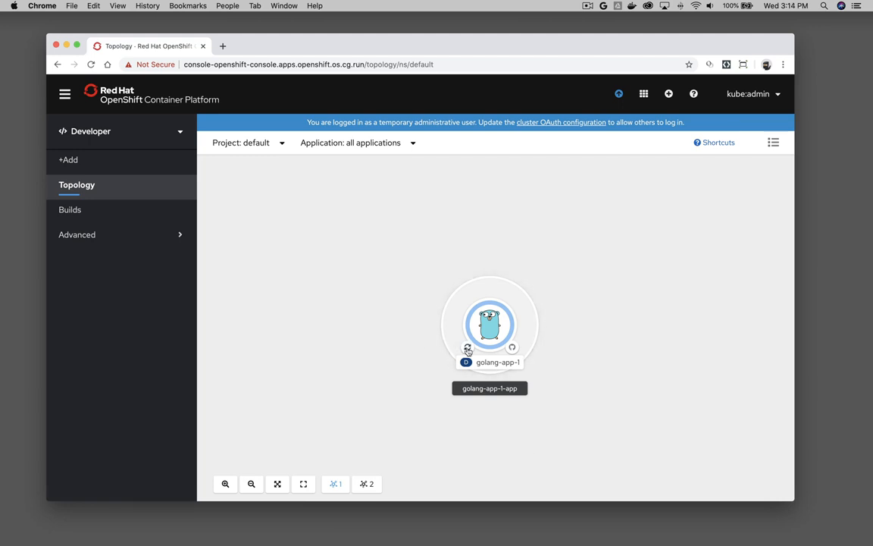
Inspect the build log of golang-app-1 from its topology node and return to the topology view
click(468, 350)
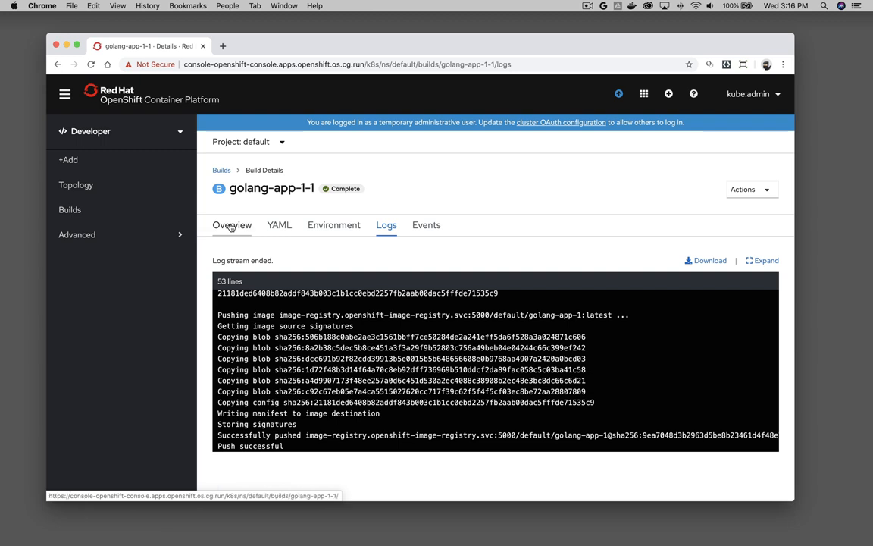
click(76, 187)
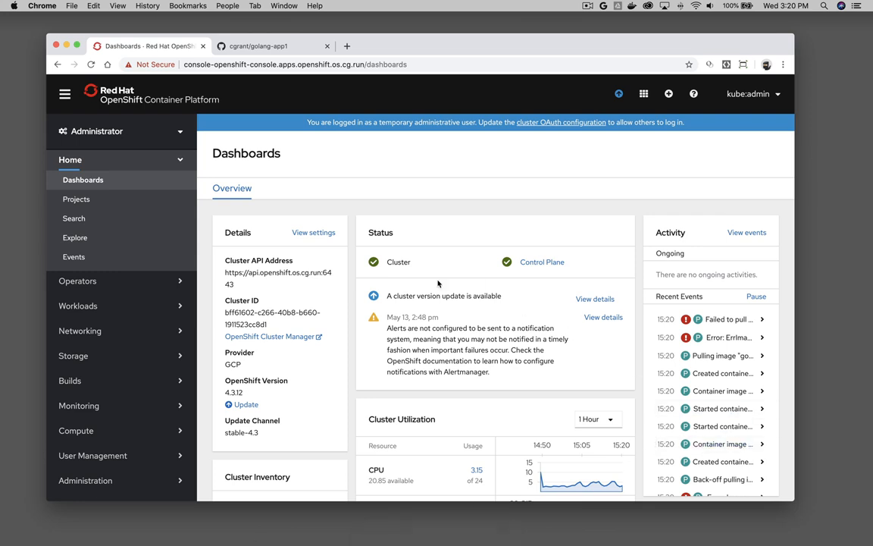
Start a cluster update to version 4.3.19 from the Administrator dashboard
drag(416, 296, 523, 298)
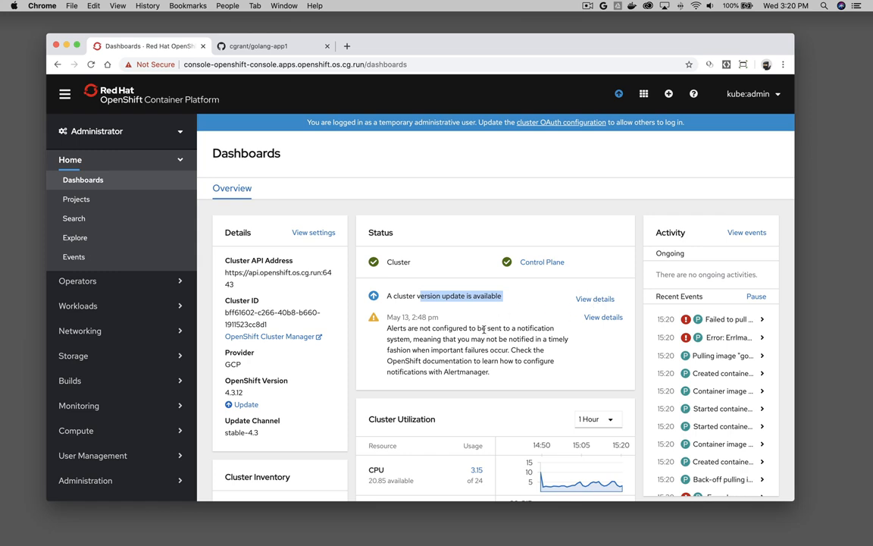
click(245, 405)
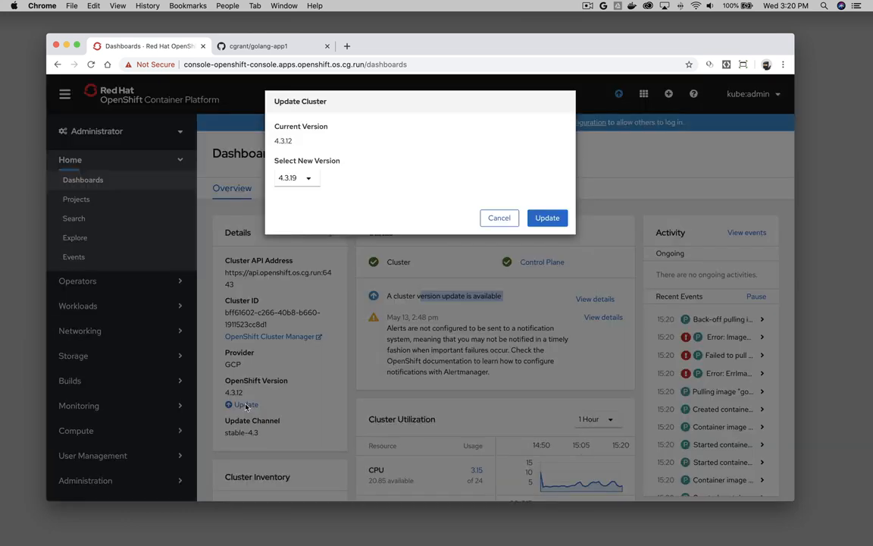
click(298, 177)
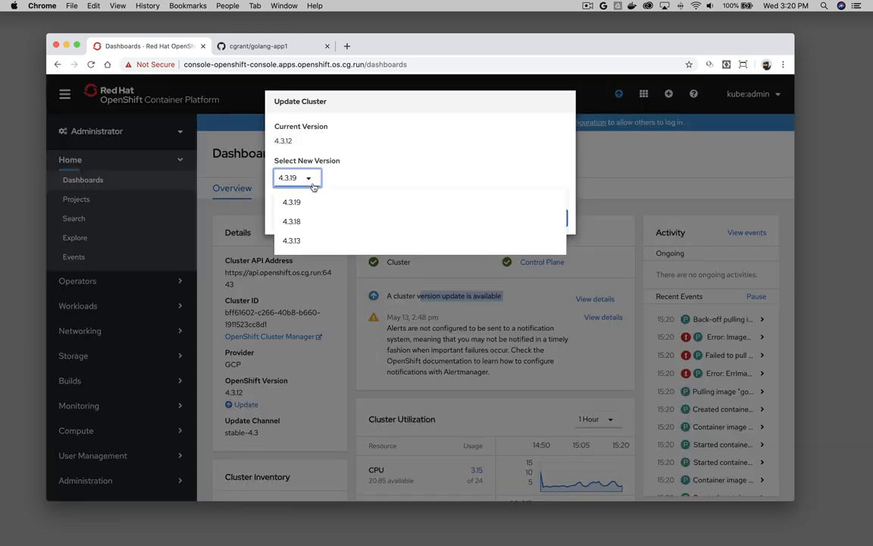
click(461, 164)
click(546, 219)
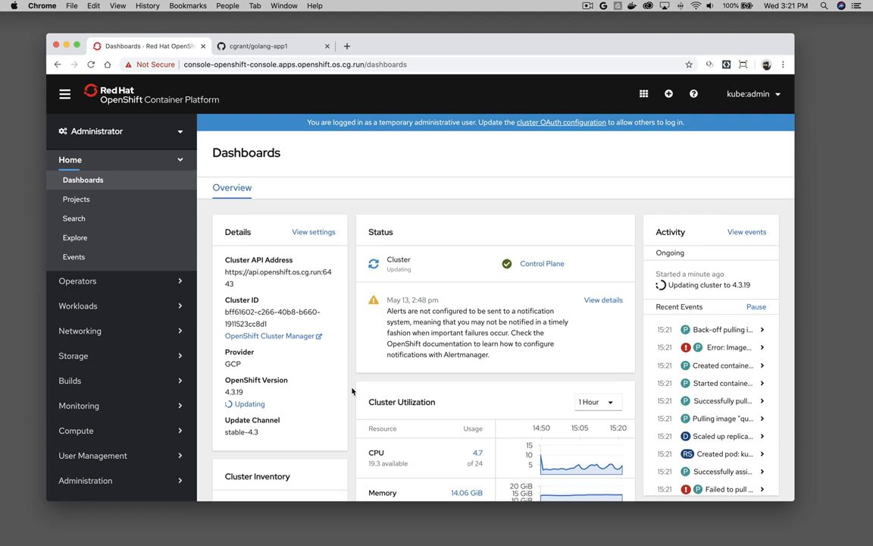
Review the dashboard's cluster inventory and utilization, and open the installed operators list for the default project
scroll(352, 392, down, 3)
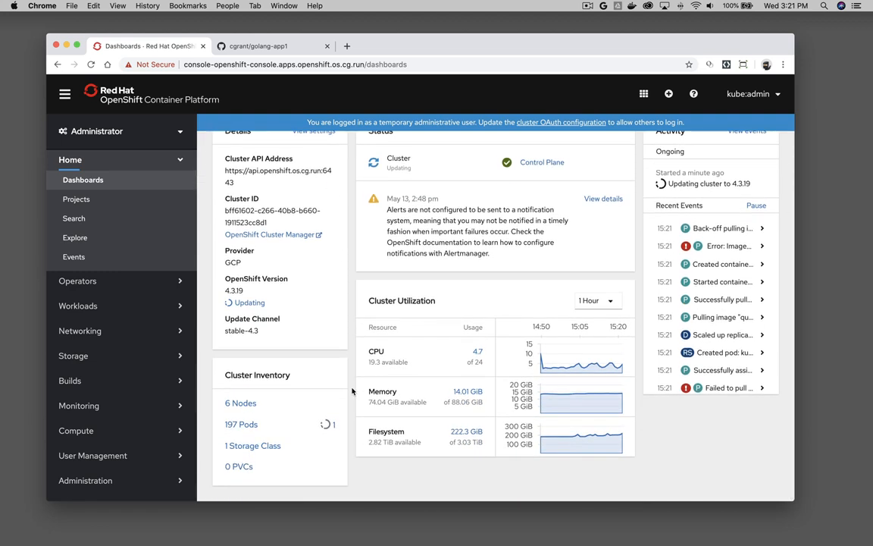
scroll(351, 391, up, 3)
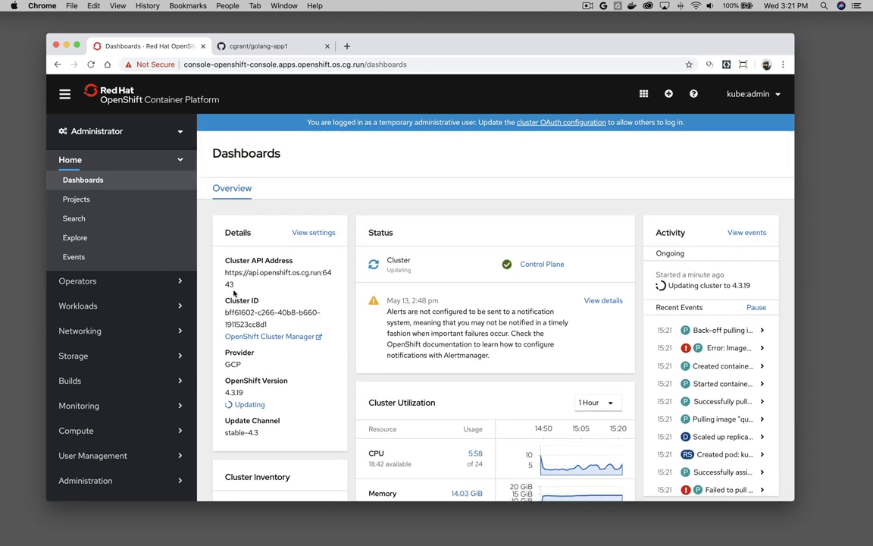
click(96, 285)
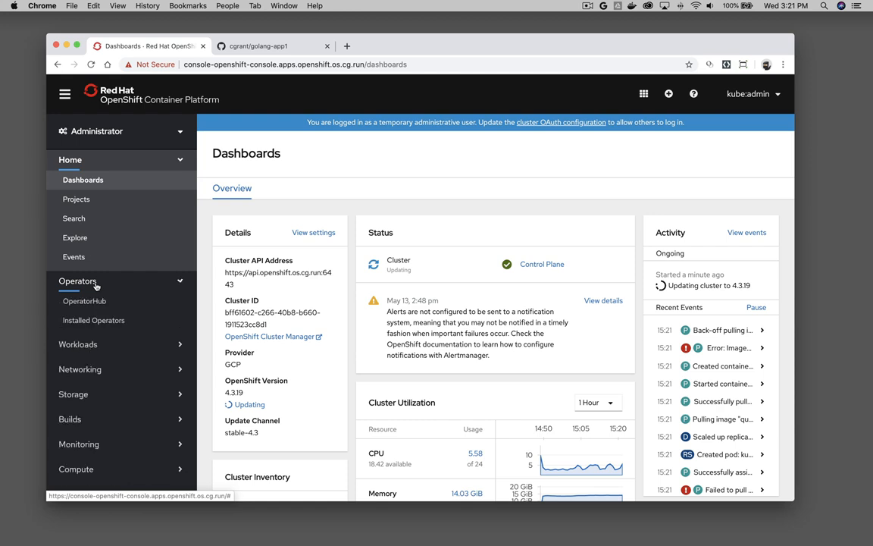
click(67, 320)
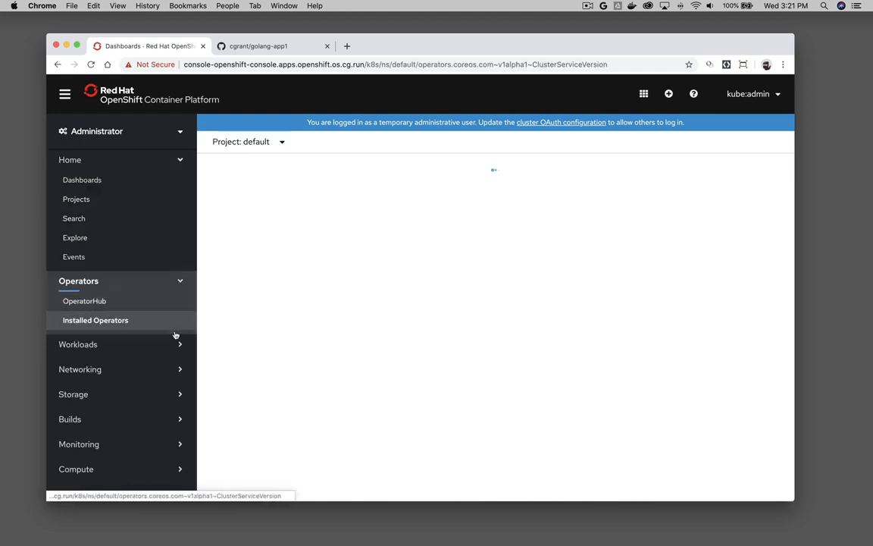
drag(564, 289, 584, 407)
click(674, 401)
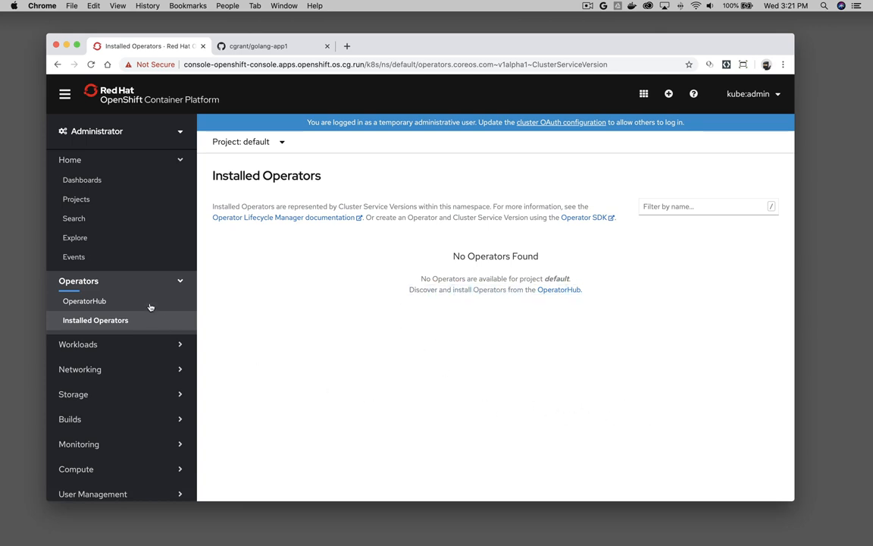
Open OperatorHub and filter the operator catalog by the keyword "mesh"
click(91, 302)
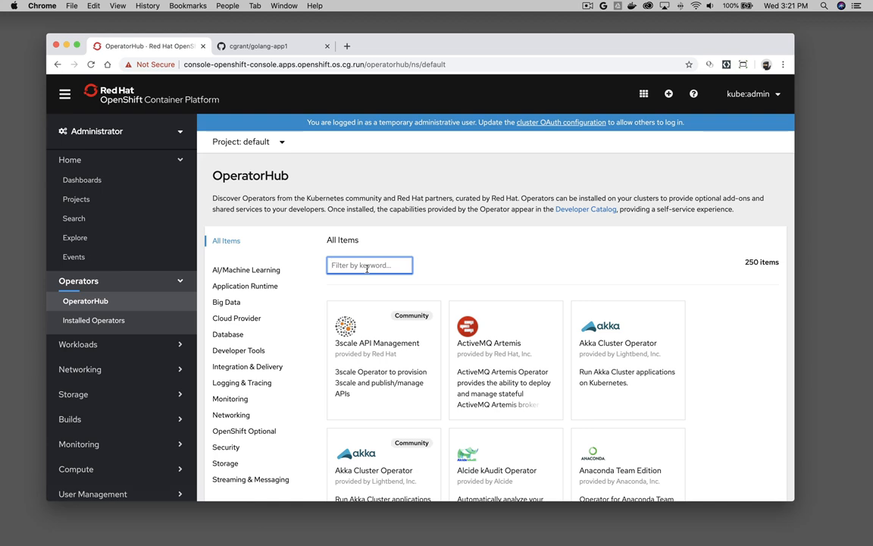
text(mesh)
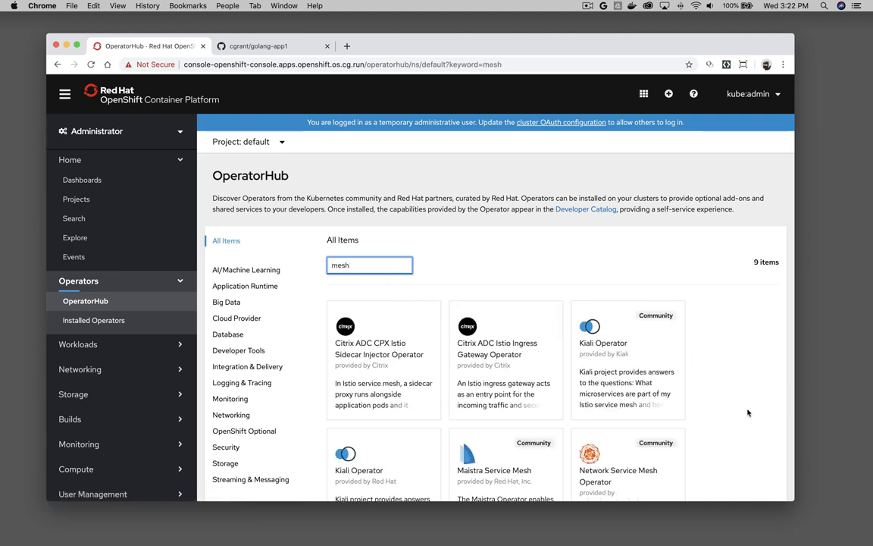
scroll(748, 412, down, 5)
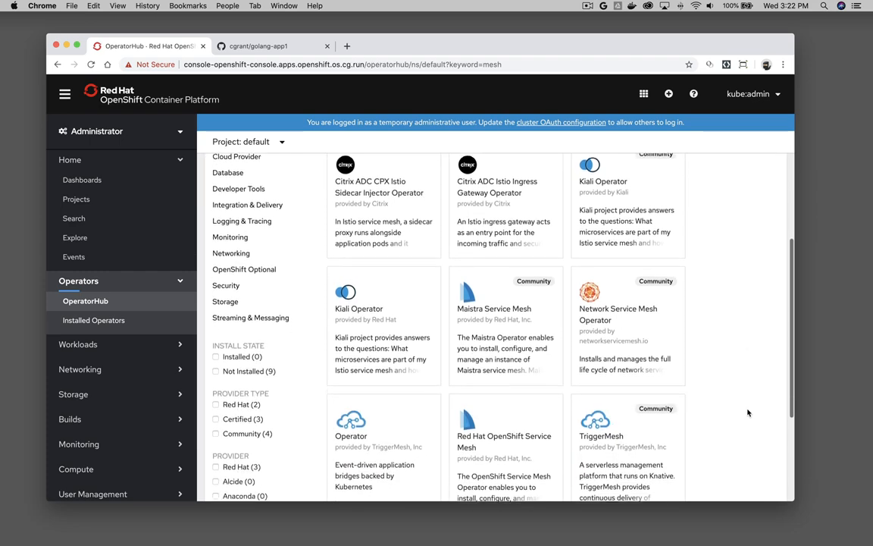
scroll(748, 412, down, 1)
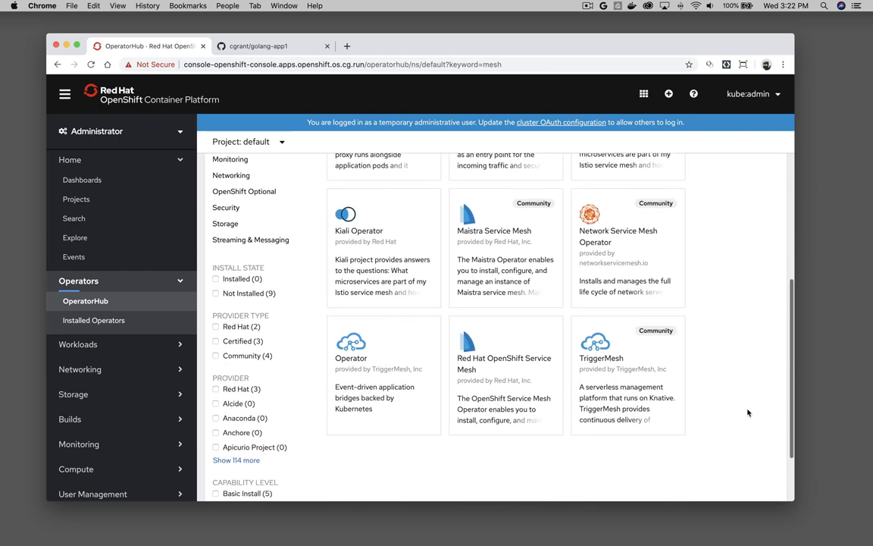
Subscribe to Red Hat OpenShift Service Mesh for all namespaces with the stable update channel and automatic approval
click(493, 399)
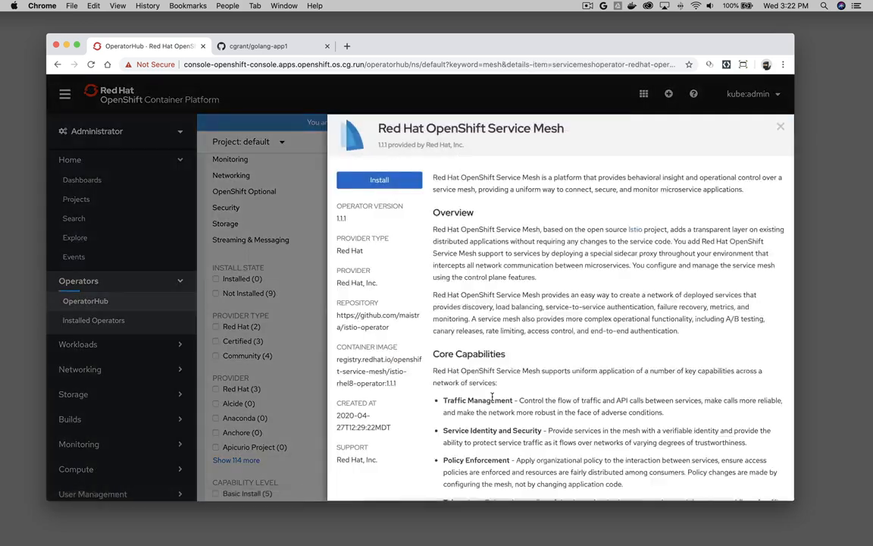
click(390, 187)
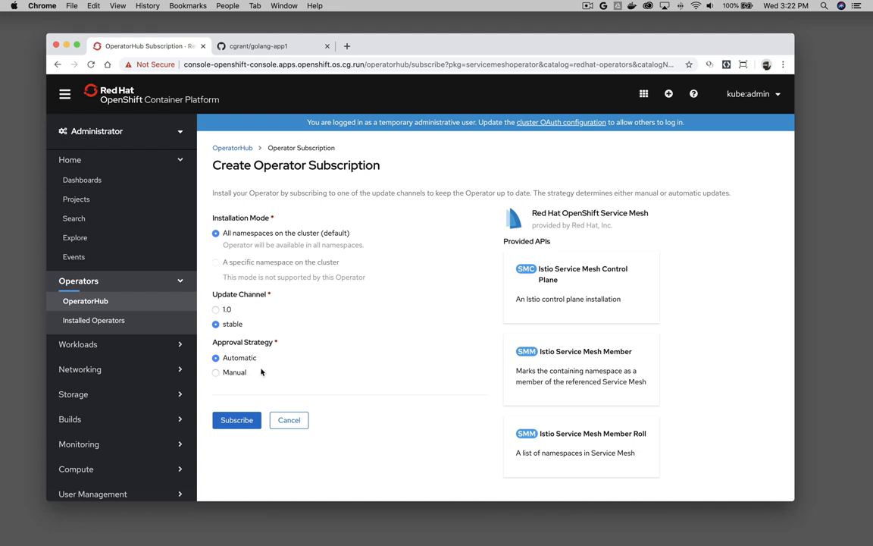
click(237, 421)
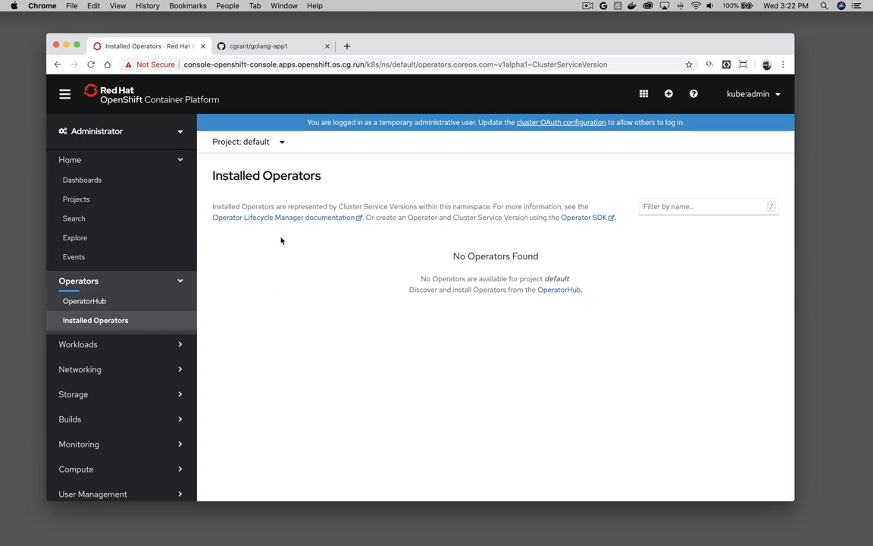
Open OperatorHub in a separate browser tab from the installed operators page and browse its full catalog
right_click(314, 217)
click(620, 312)
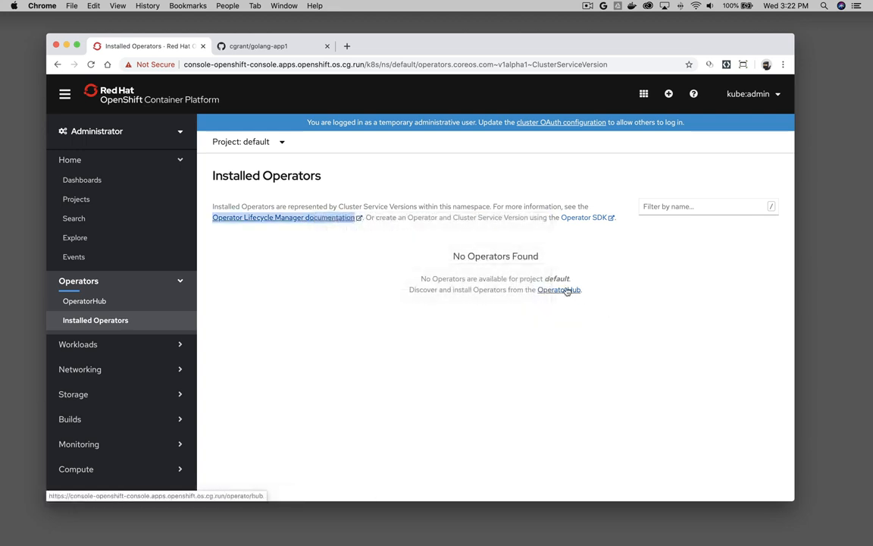
right_click(577, 291)
click(599, 292)
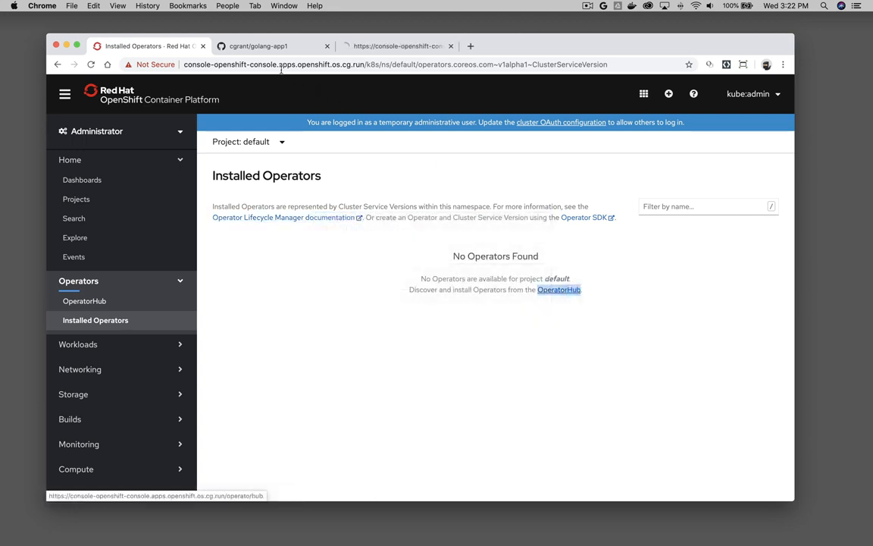
click(375, 48)
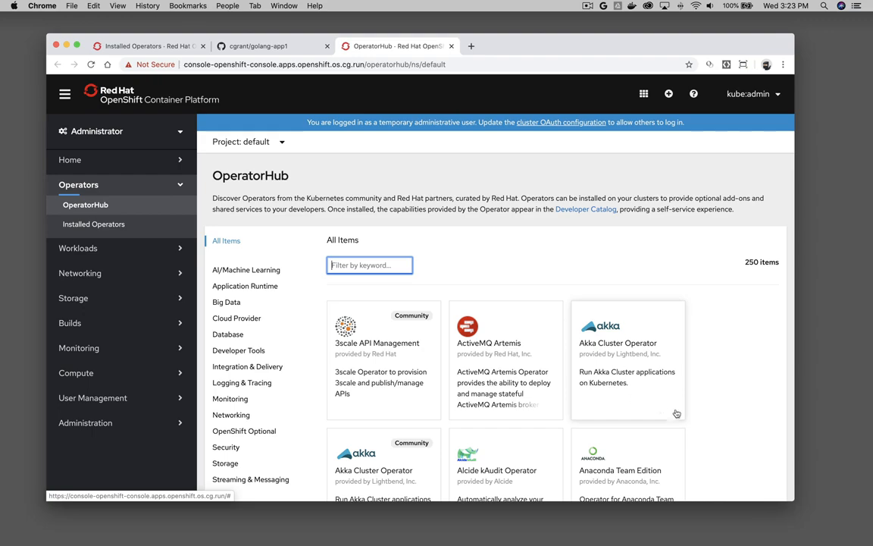
scroll(682, 416, down, 10)
scroll(701, 425, down, 5)
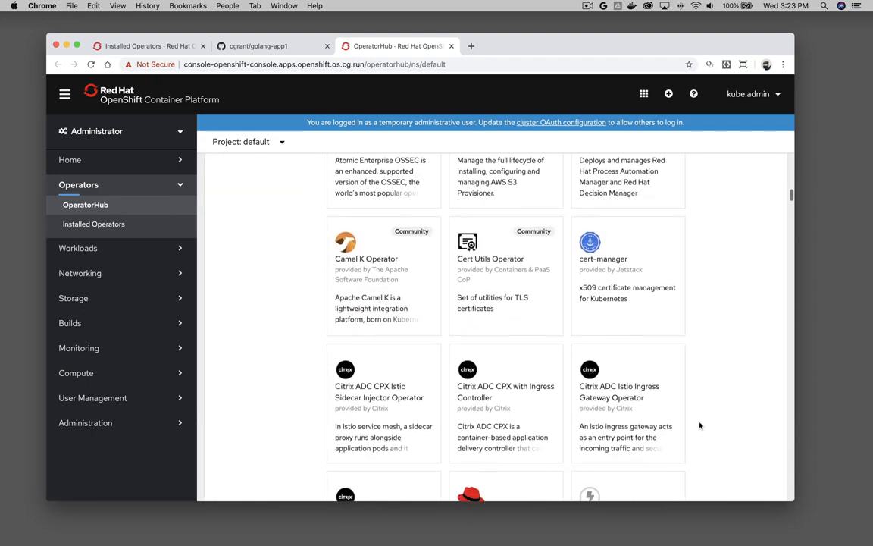
Open operatorhub.io in a new browser tab and browse its operator catalog through to the page footer
scroll(699, 425, up, 10)
scroll(699, 425, up, 5)
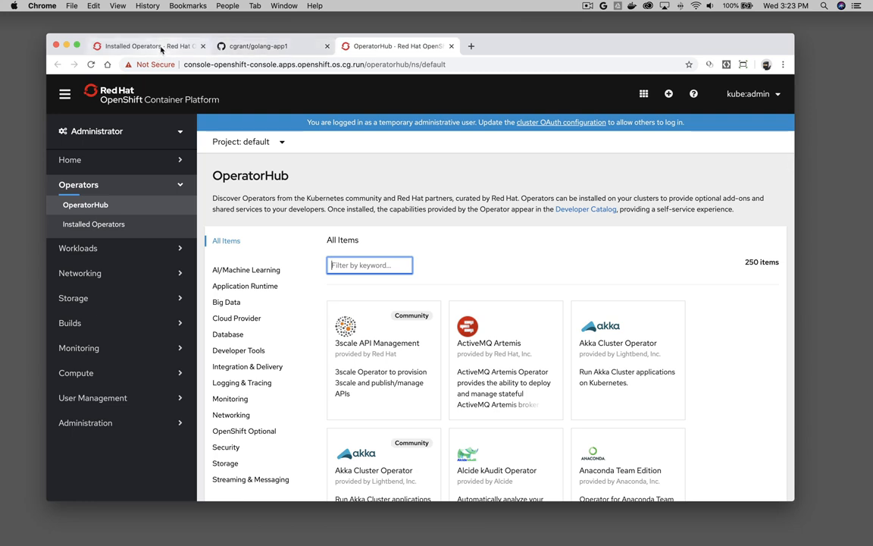
click(471, 46)
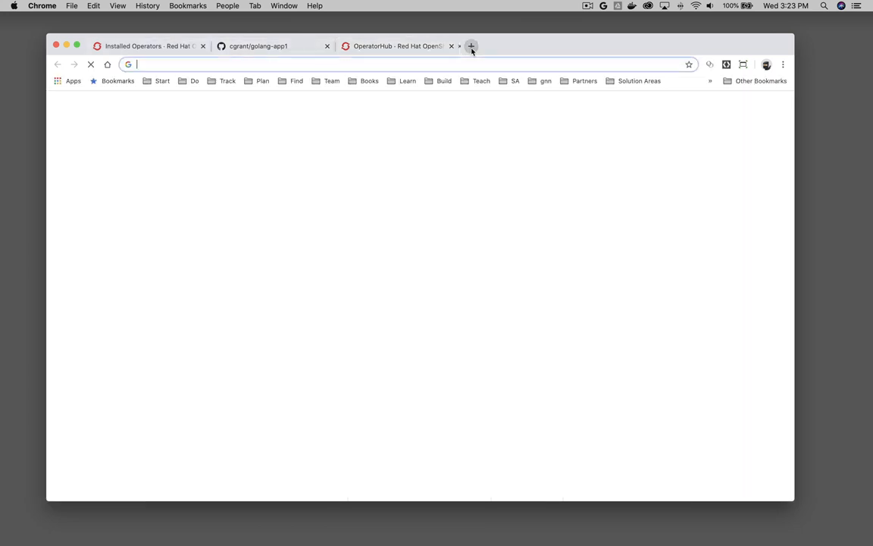
text(operatorhub.)
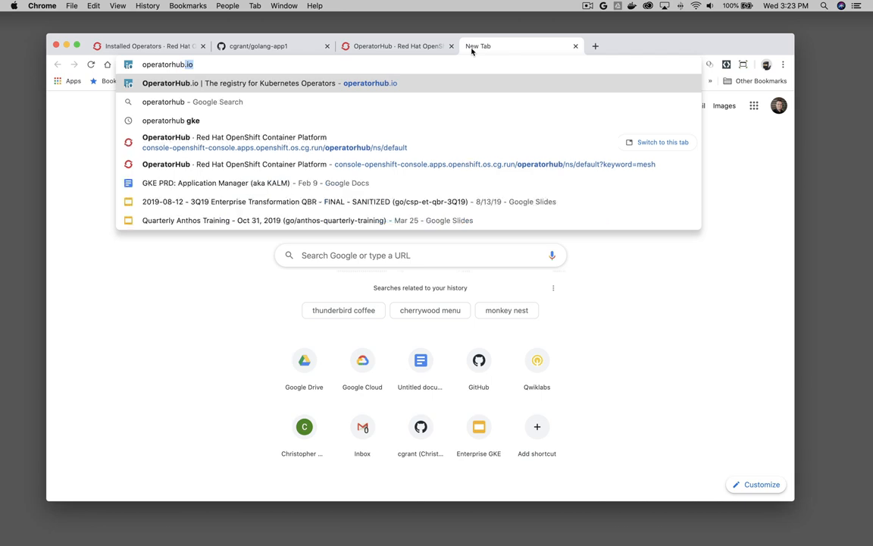
key(Return)
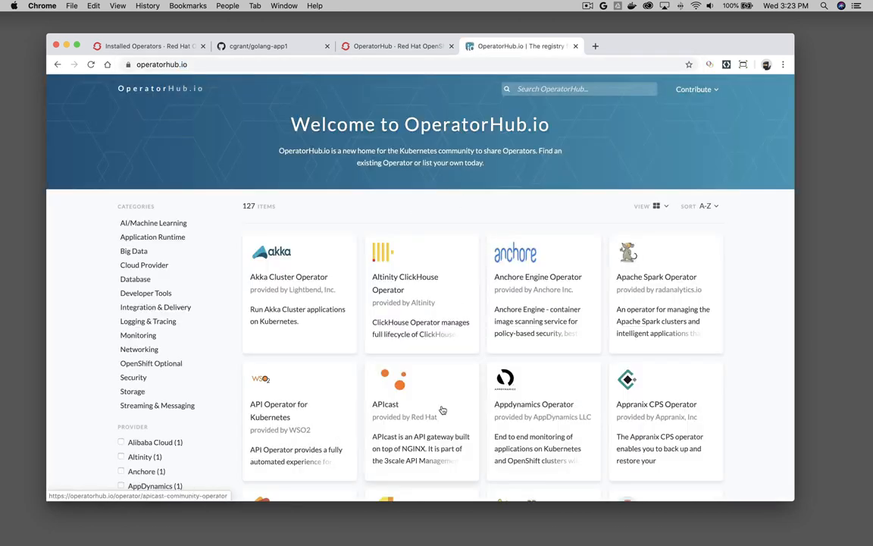
scroll(412, 421, down, 2)
scroll(412, 421, down, 20)
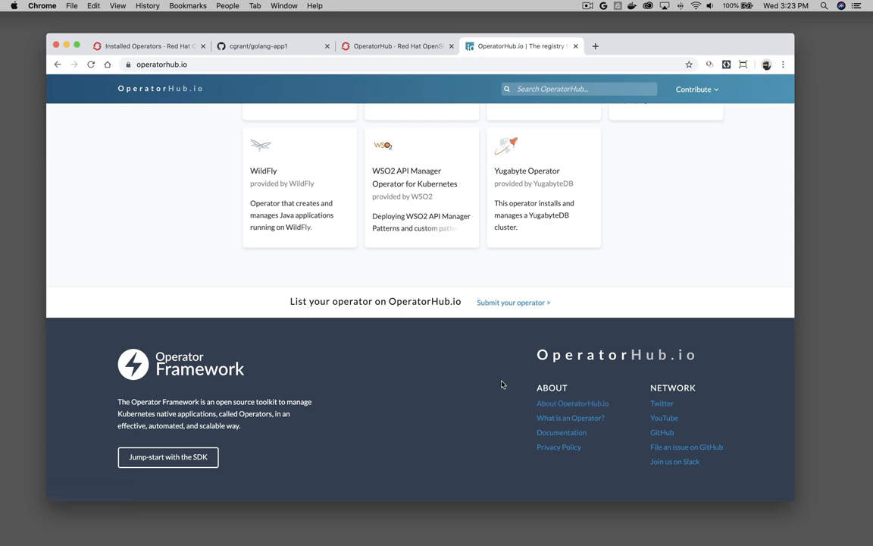
Open the Operator Lifecycle Manager repository from the About OperatorHub.io page and read its README's prerequisites, installation, user interface and Kubernetes-native applications sections
click(569, 404)
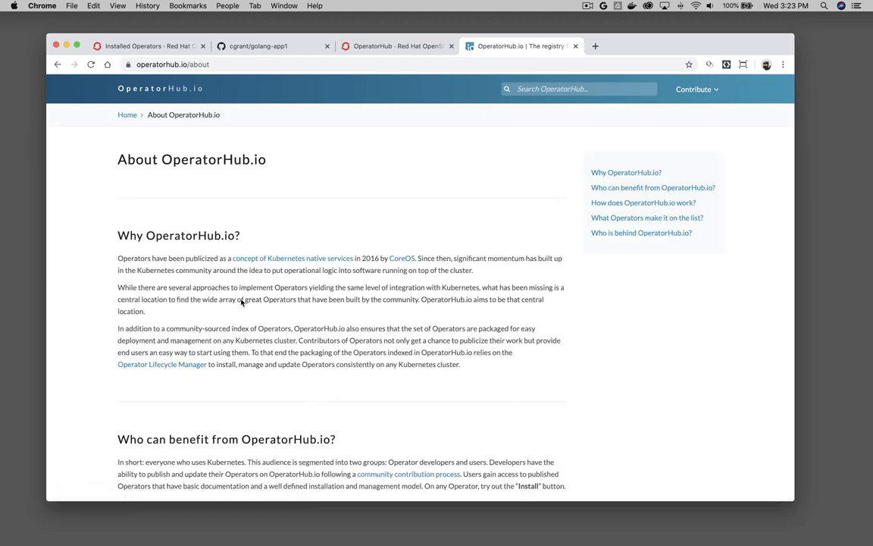
click(190, 369)
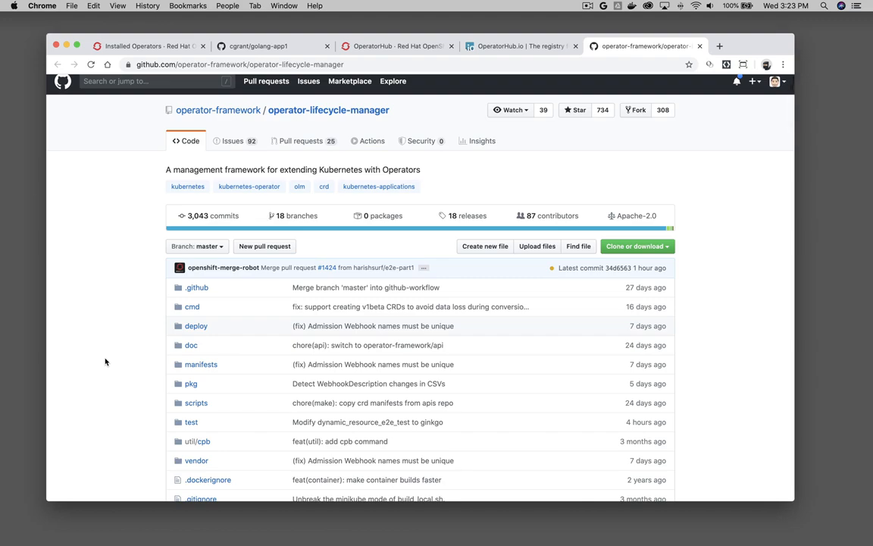
scroll(105, 361, down, 7)
scroll(105, 361, down, 10)
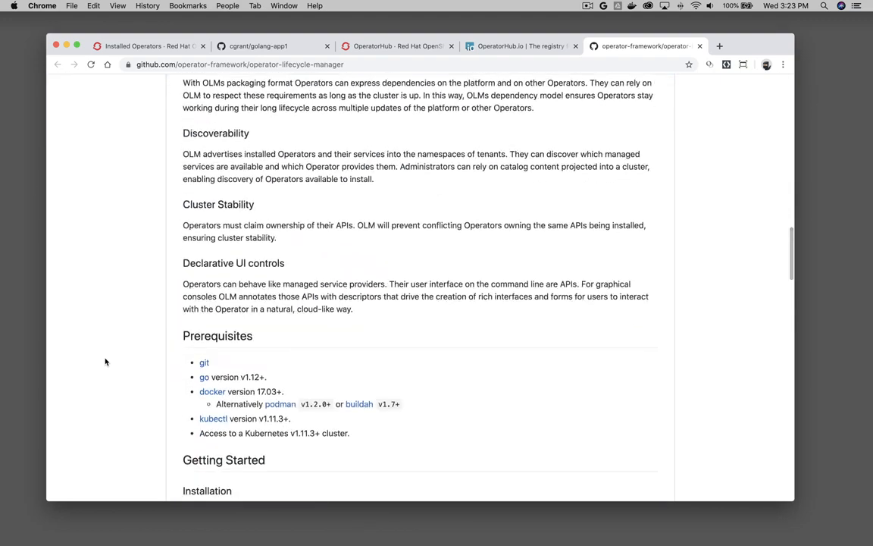
scroll(105, 362, down, 5)
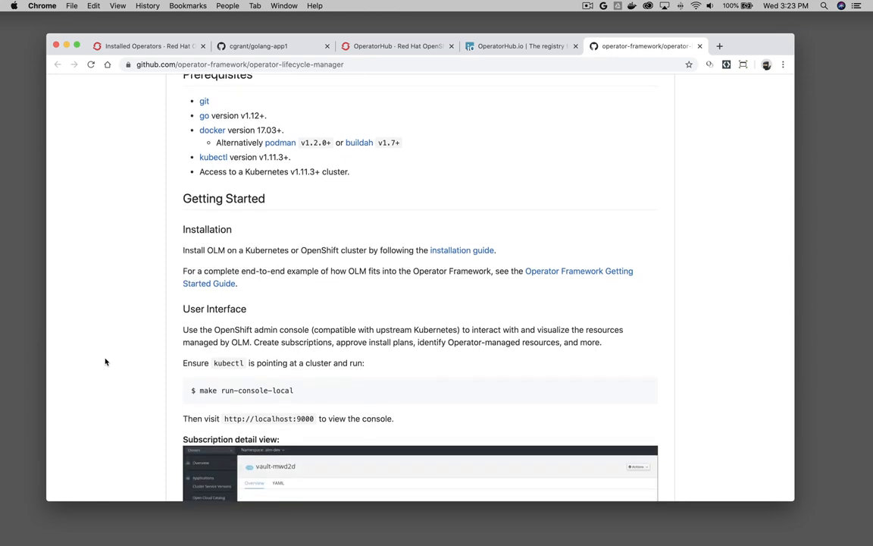
scroll(105, 362, down, 4)
scroll(105, 361, down, 1)
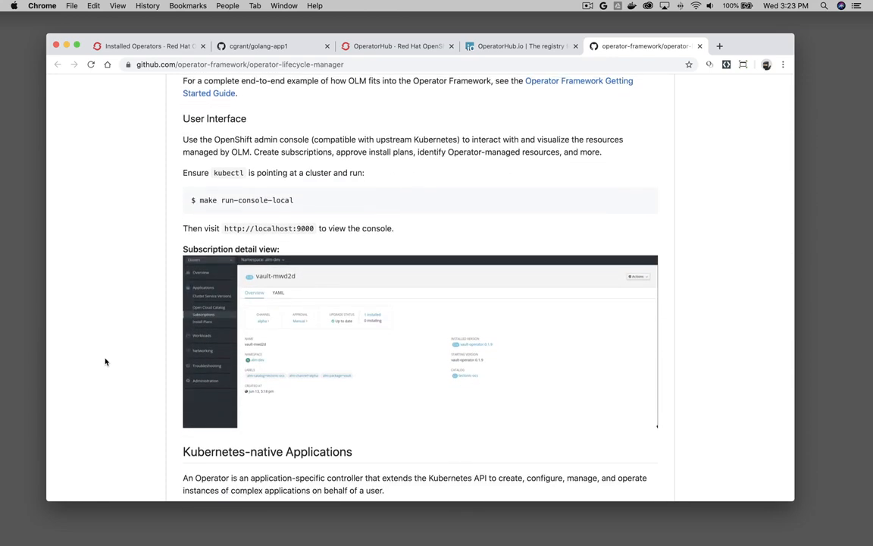
scroll(106, 362, down, 2)
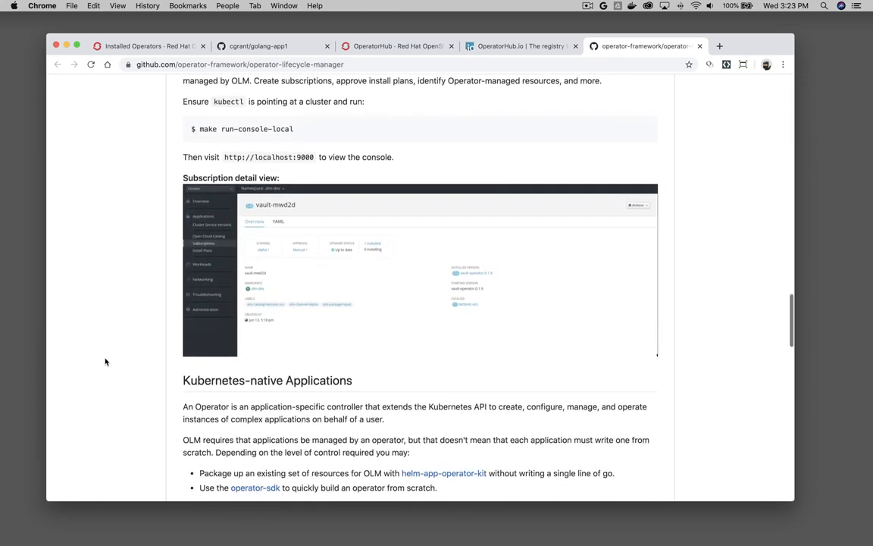
scroll(105, 362, down, 2)
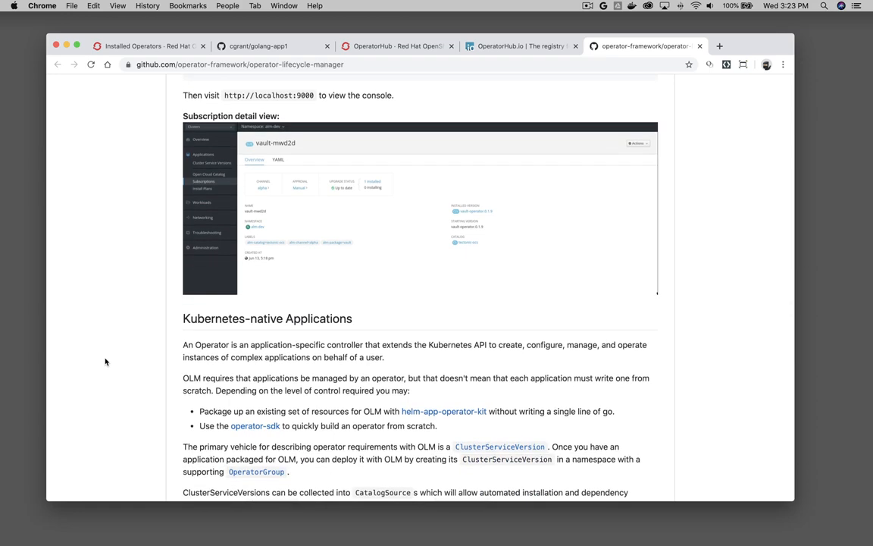
scroll(106, 362, up, 10)
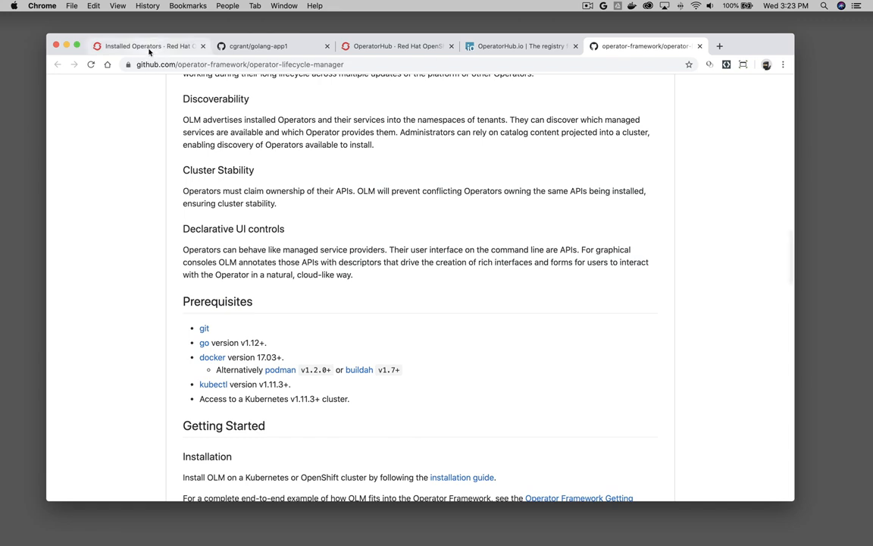
Return to the OpenShift console's installed operators, open OperatorHub and browse the Database category for the MongoDB operator
click(145, 45)
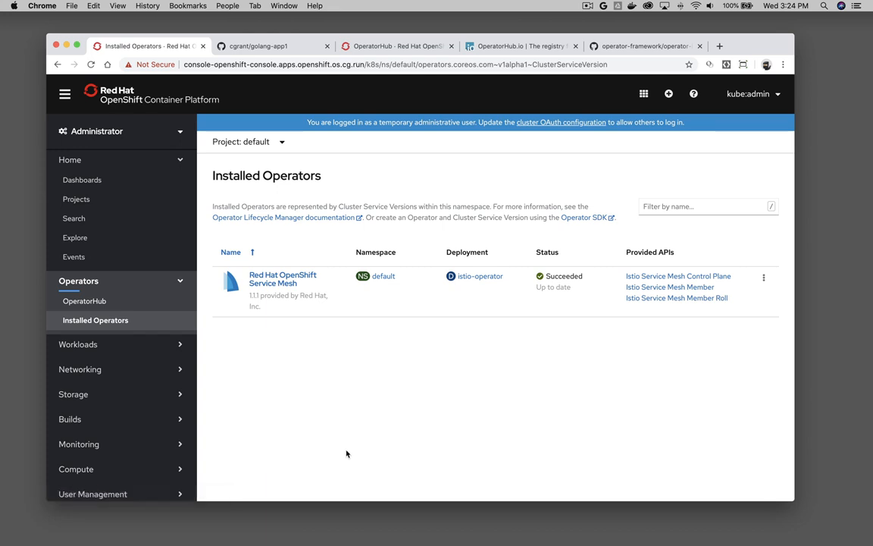
click(116, 301)
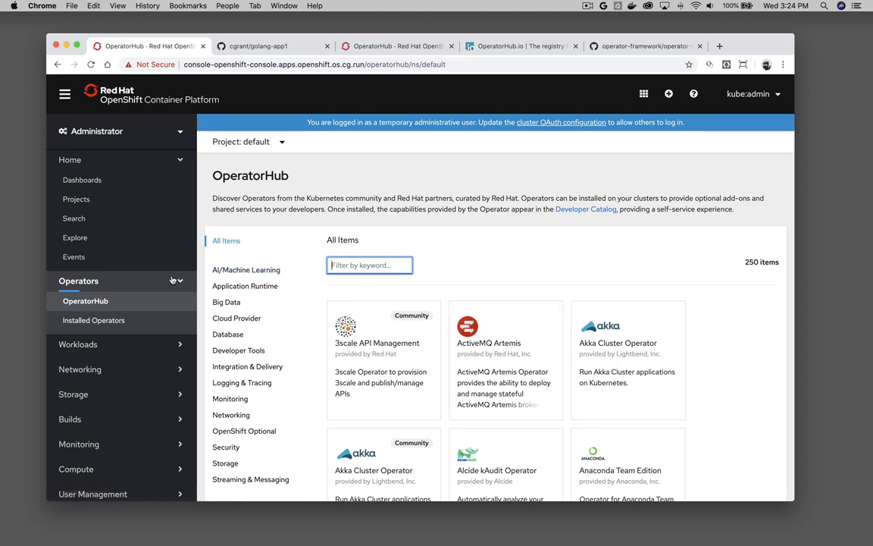
click(228, 334)
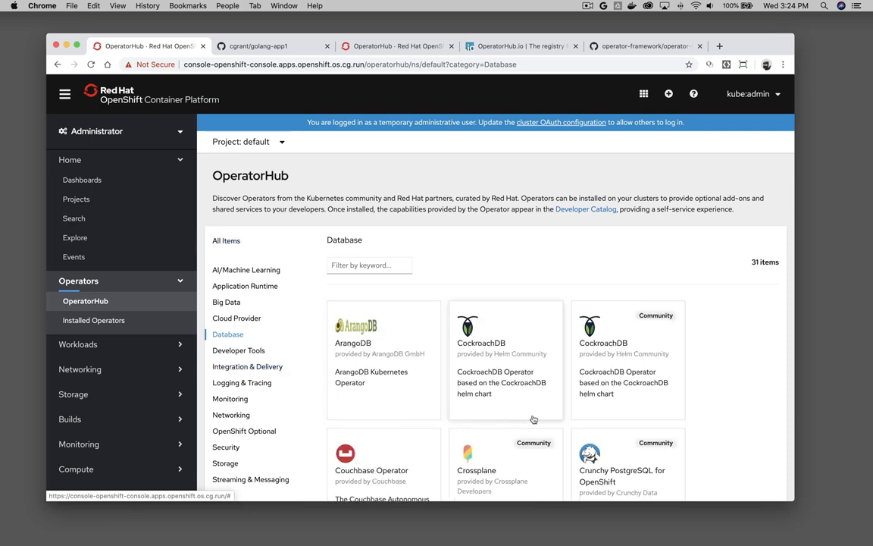
scroll(533, 419, down, 5)
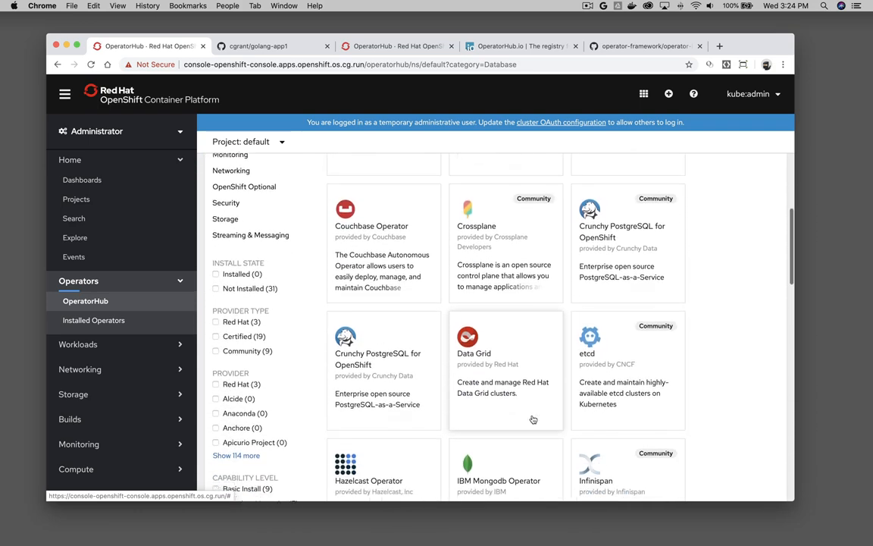
scroll(533, 419, down, 4)
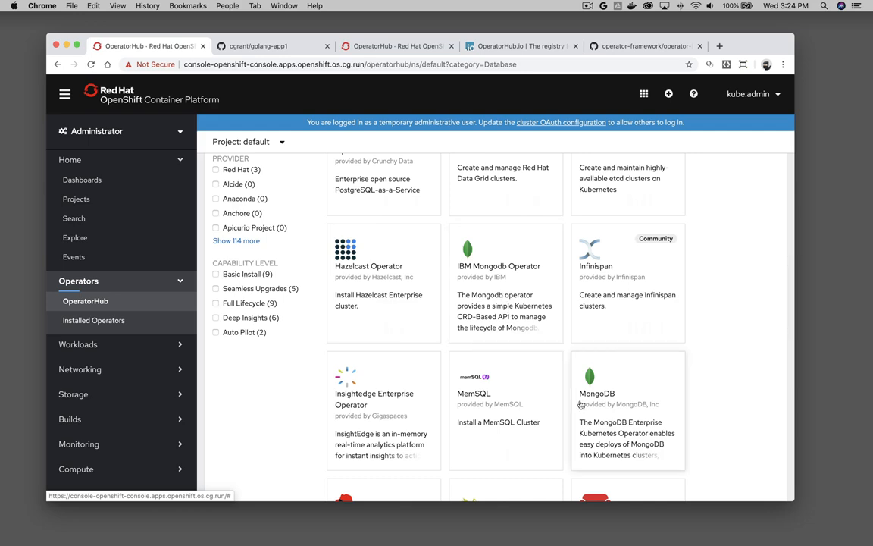
Subscribe to the certified MongoDB operator for all namespaces with the stable update channel and automatic approval
click(603, 415)
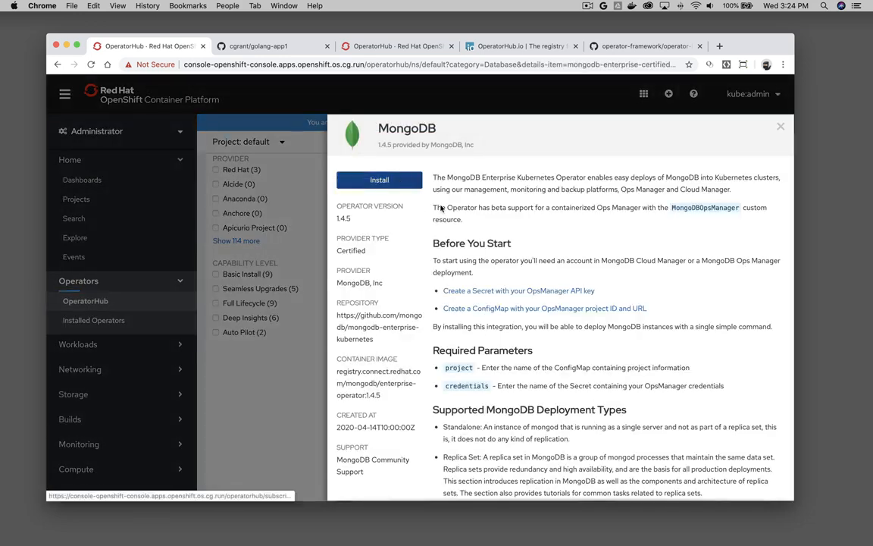
click(405, 183)
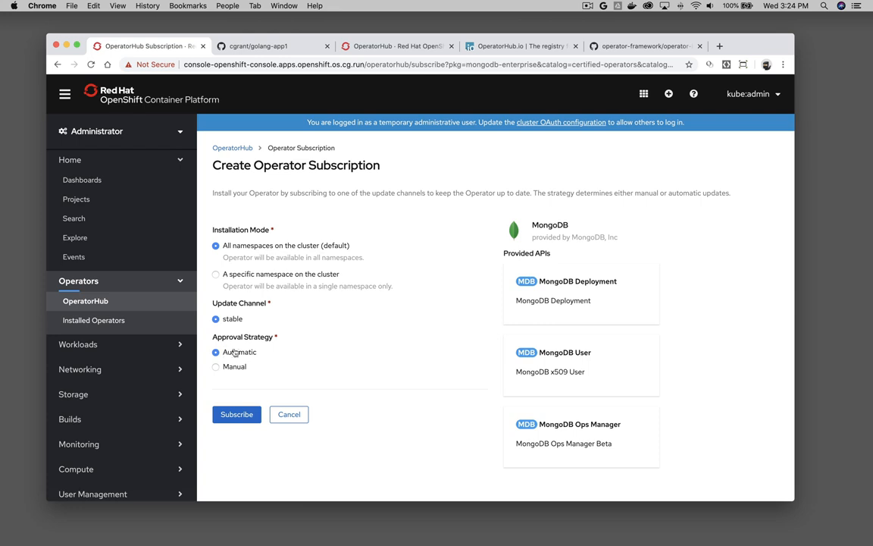
click(236, 414)
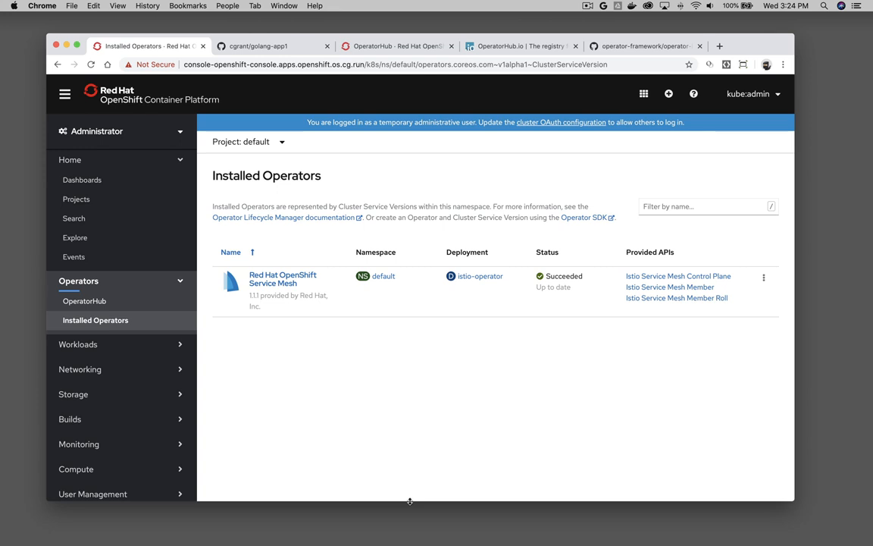
Open the MongoDB operator's details from the installed operators list and review its subscription overview
click(85, 303)
click(97, 322)
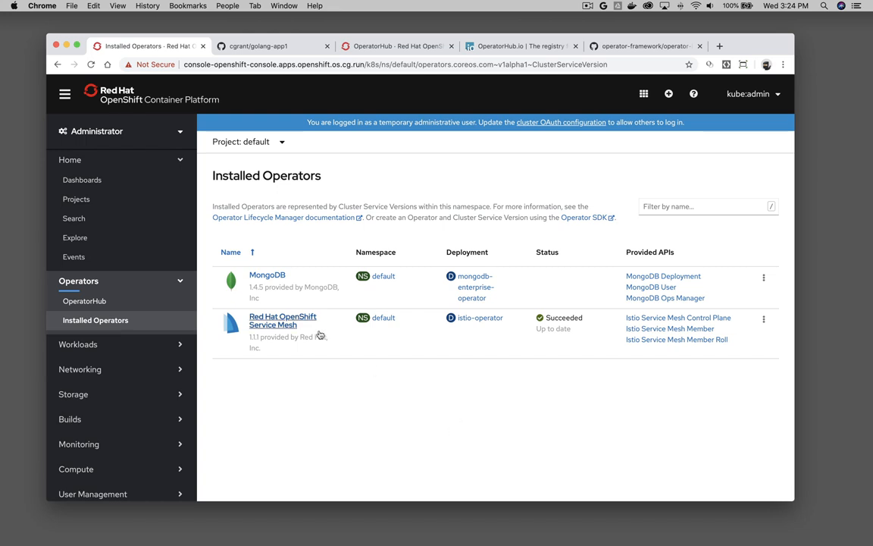
click(277, 287)
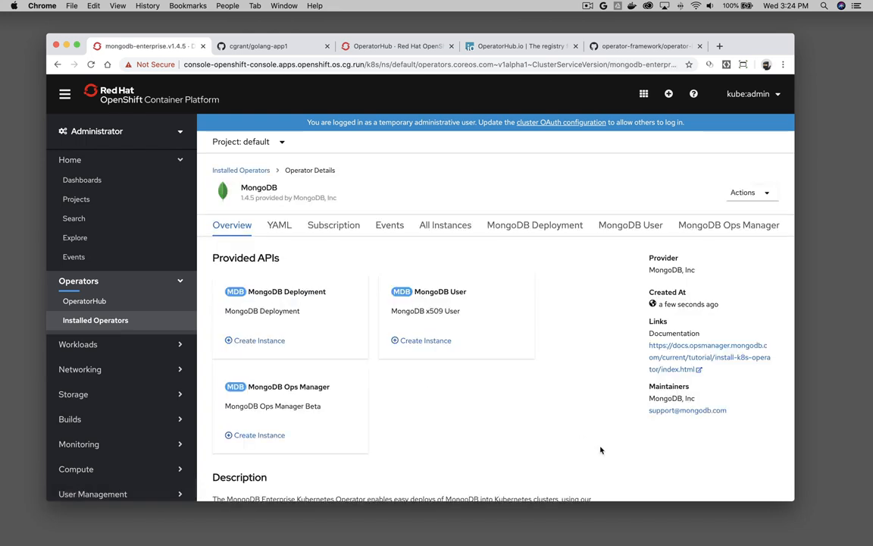
click(334, 225)
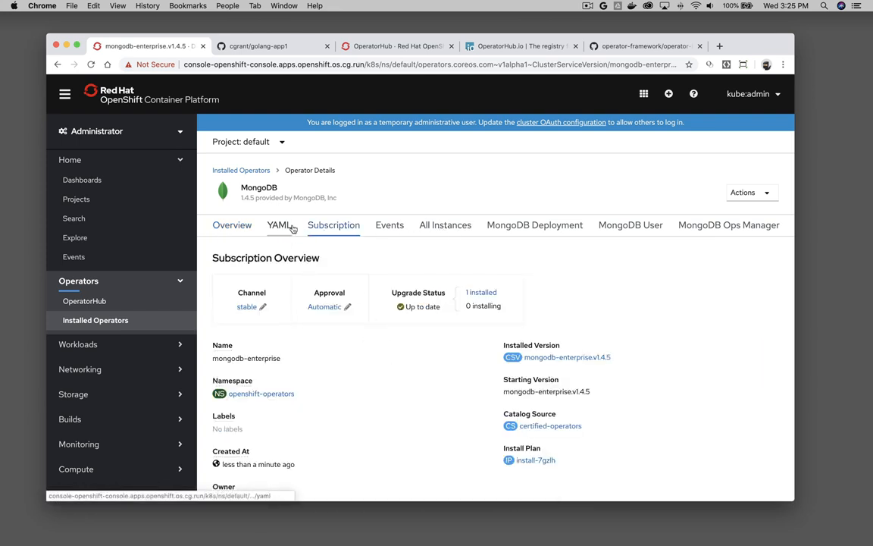
Open the creation page for a new MongoDBUser, examine its default YAML definition and leave without creating it
click(694, 234)
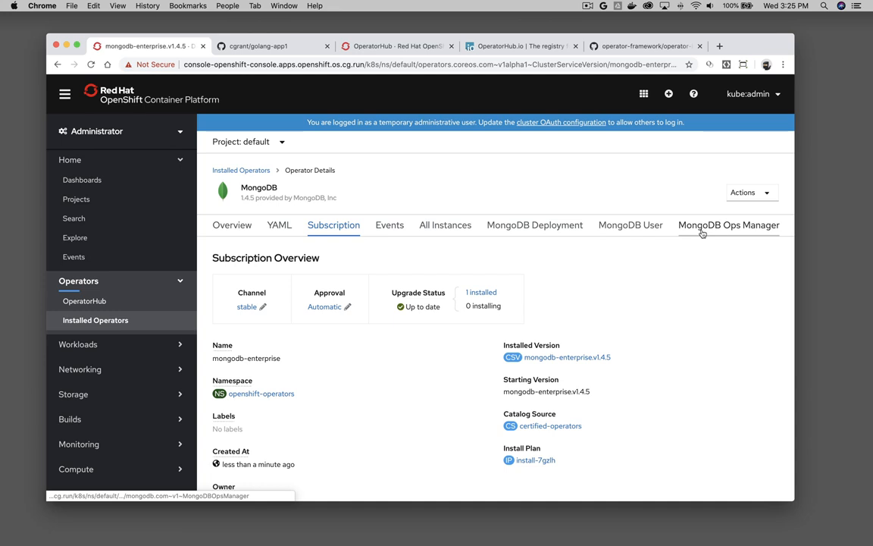
click(645, 234)
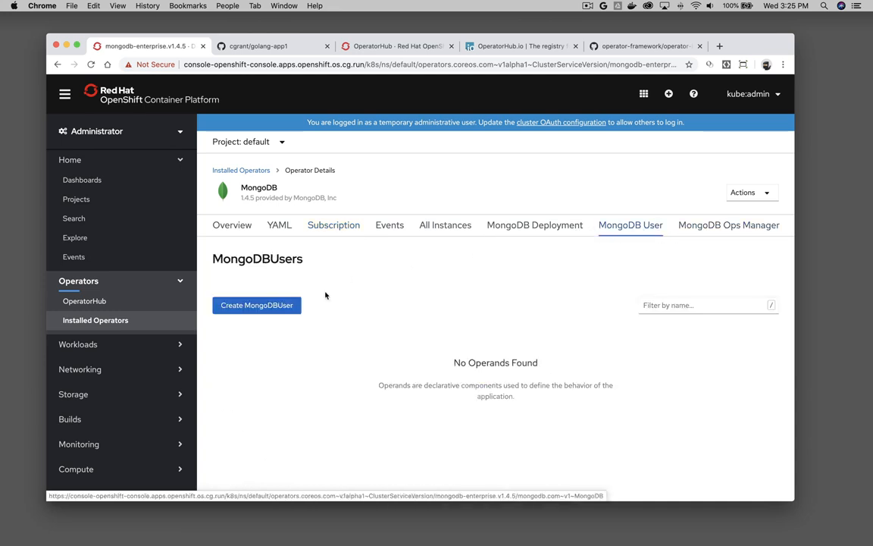
click(274, 306)
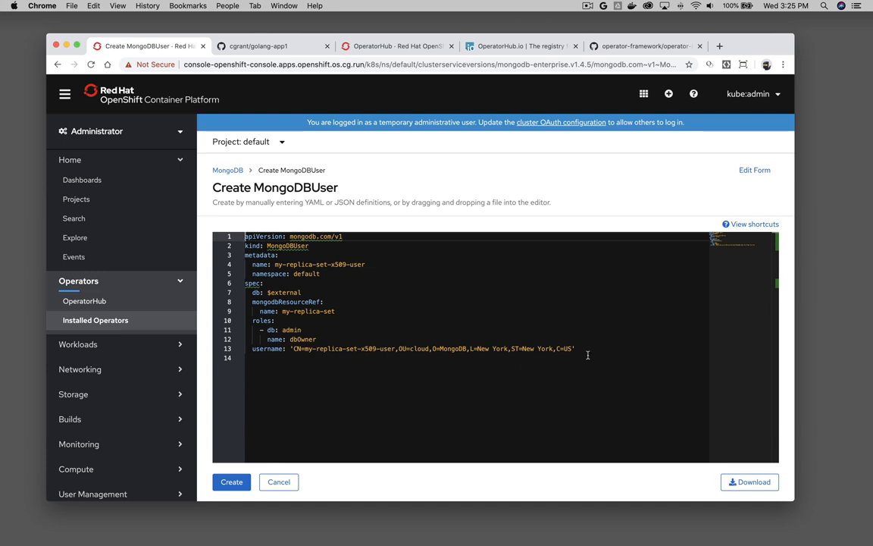
drag(576, 356, 165, 229)
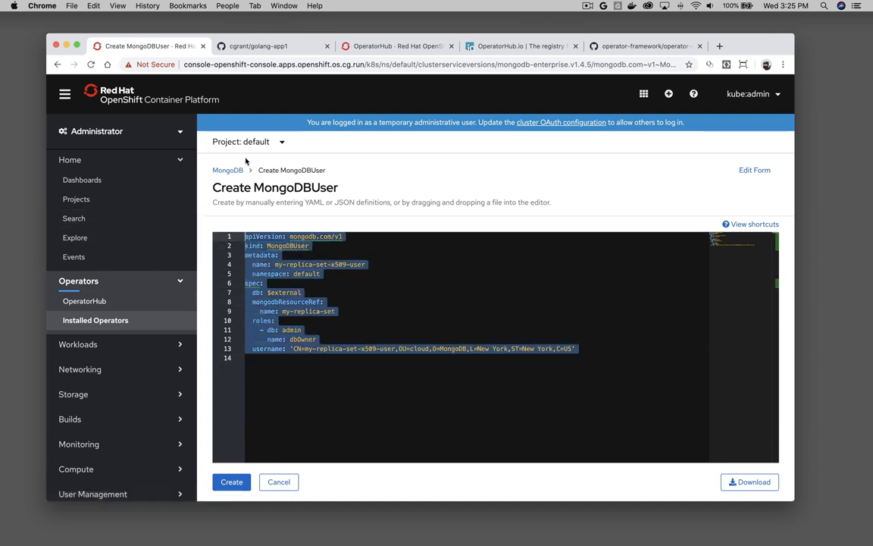
click(96, 320)
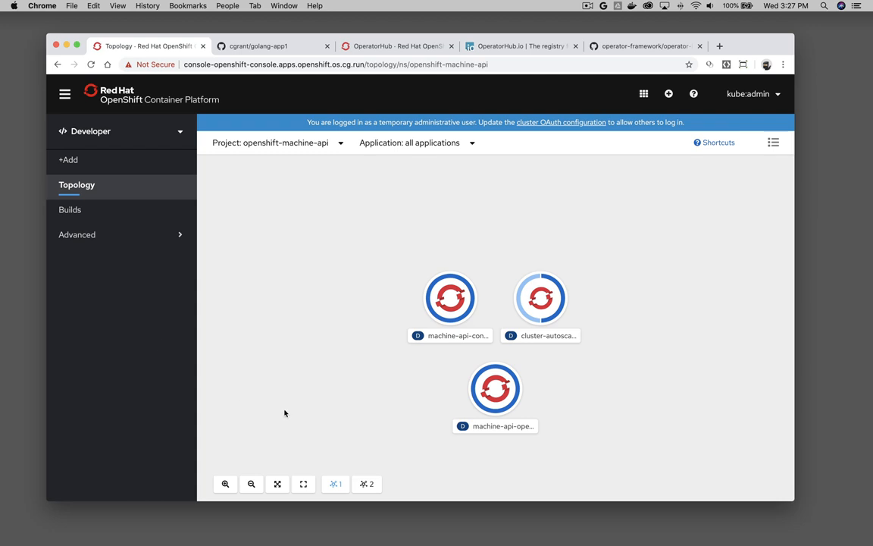
Switch the developer topology view to the default project and look over its istio and golang-app-1 deployments
click(286, 141)
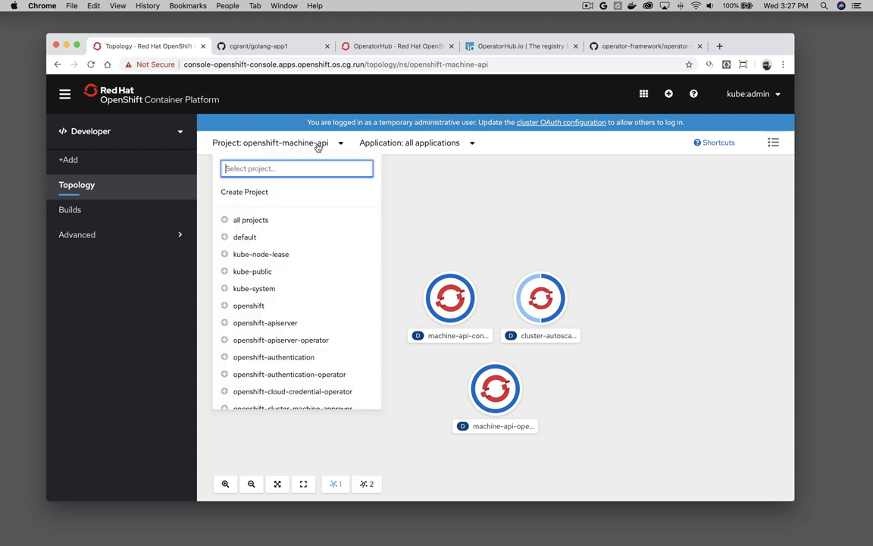
click(253, 239)
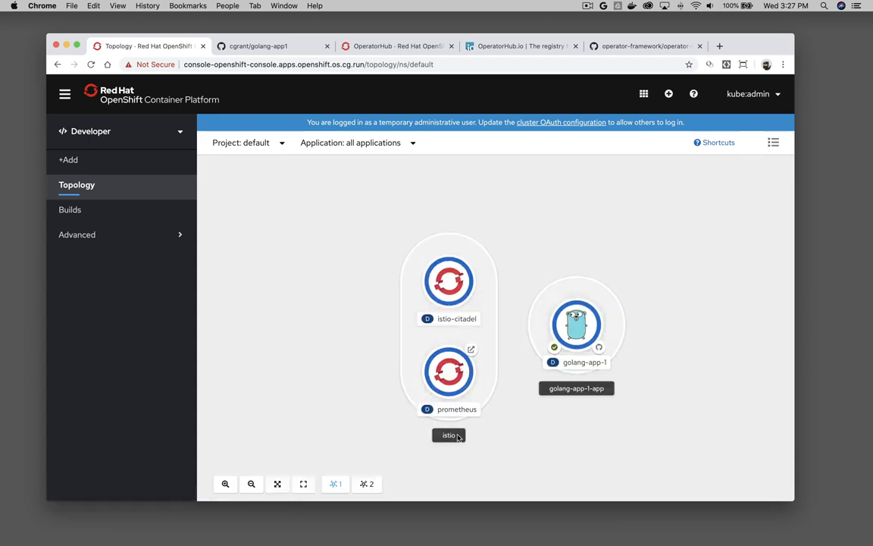
mouse_move(452, 398)
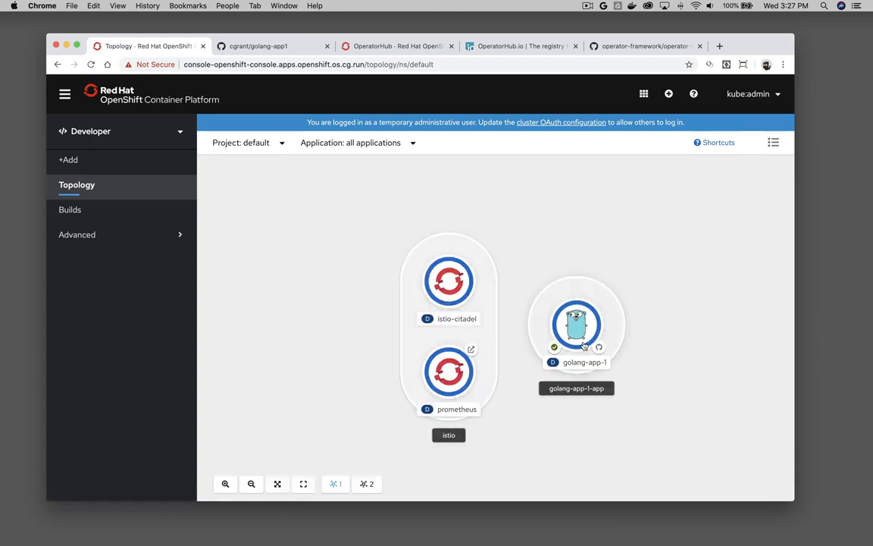